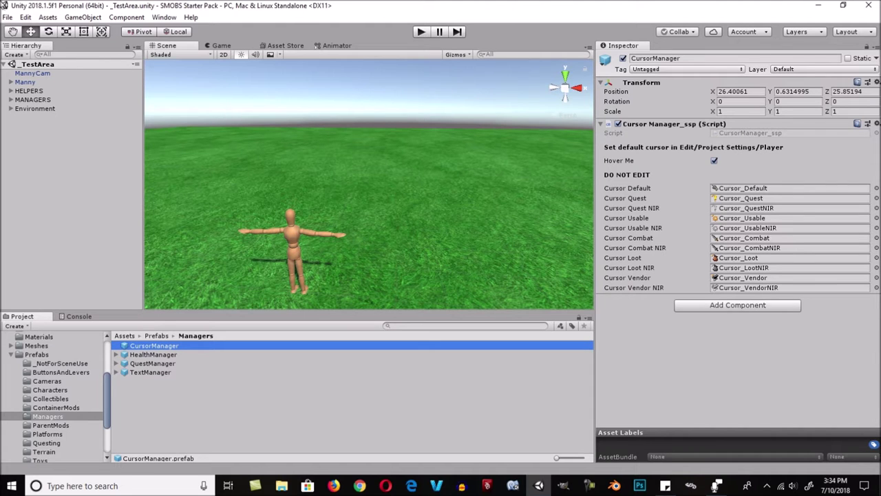
Step: Open the project's Player settings and look through the textures available for Default Cursor without changing the selection
left_click(27, 18)
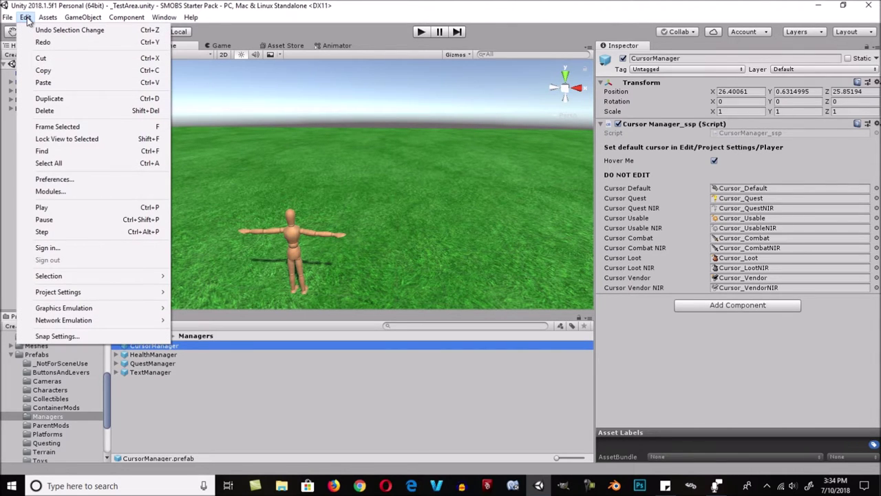
mouse_move(98, 292)
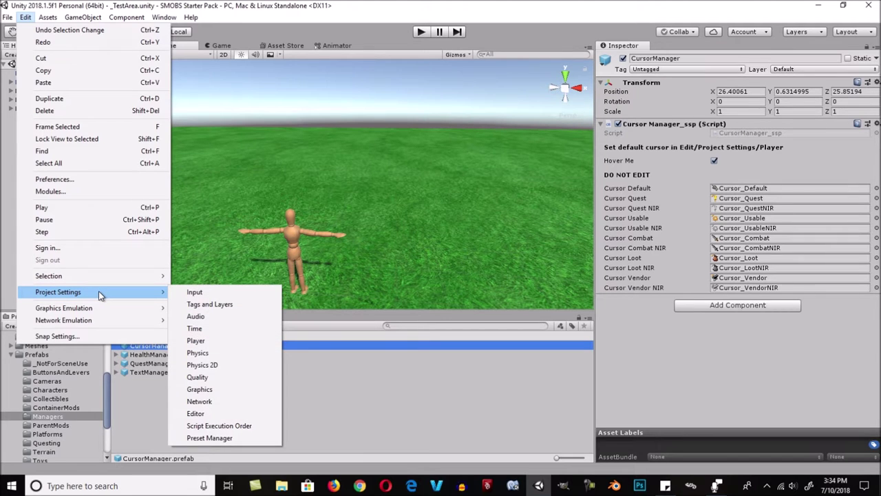
left_click(212, 340)
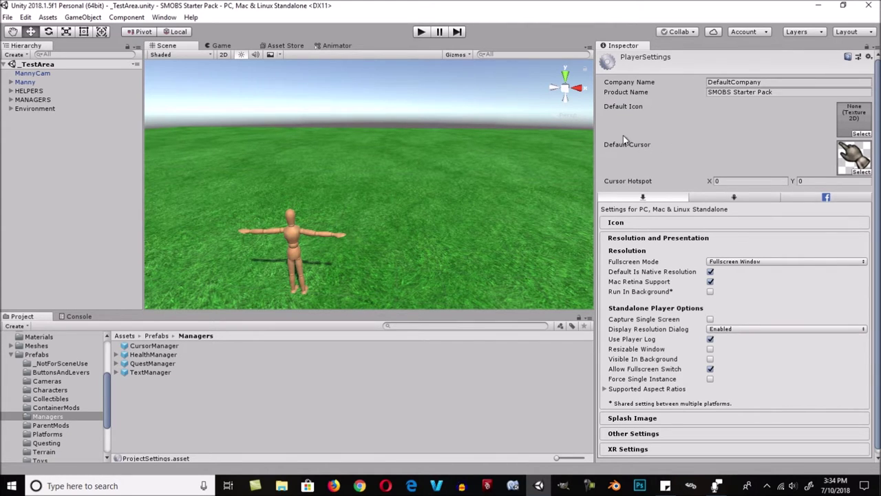
left_click(862, 173)
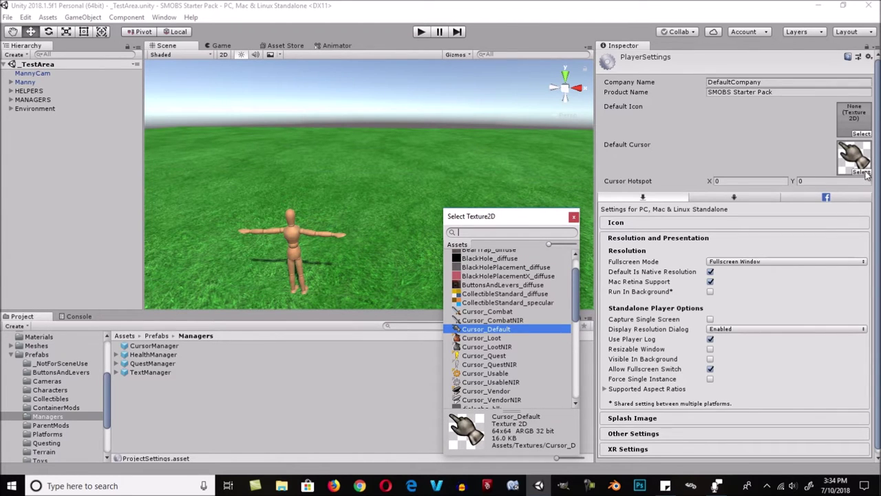
scroll(510, 334, "down", 3)
scroll(510, 334, "up", 3)
left_click(574, 217)
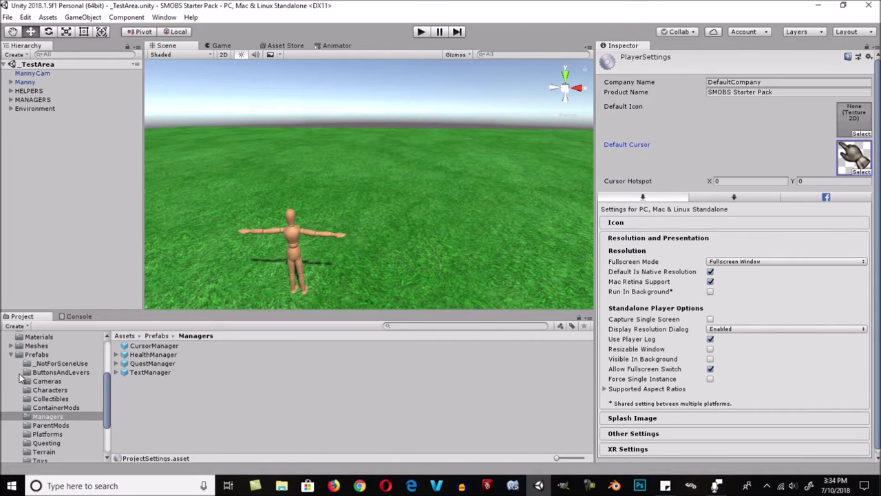
Step: Show the cursor textures in the project's Textures folder
scroll(54, 428, "down", 5)
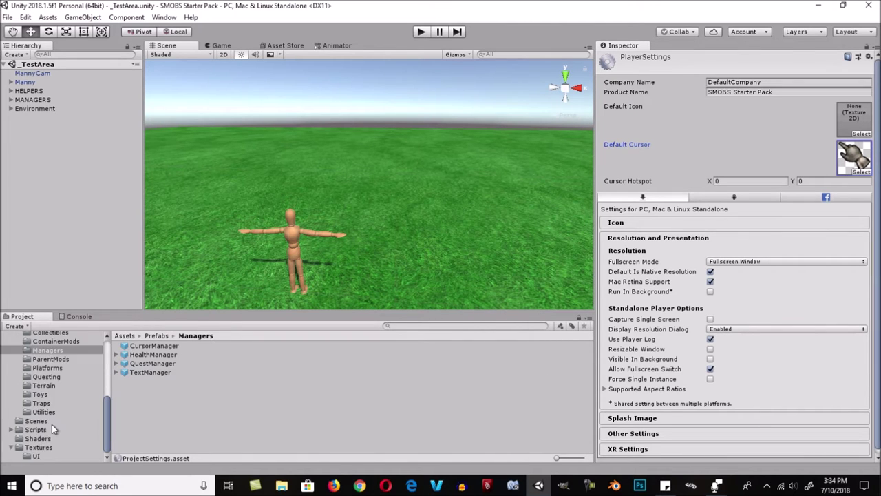
left_click(43, 439)
left_click(44, 448)
scroll(151, 403, "down", 3)
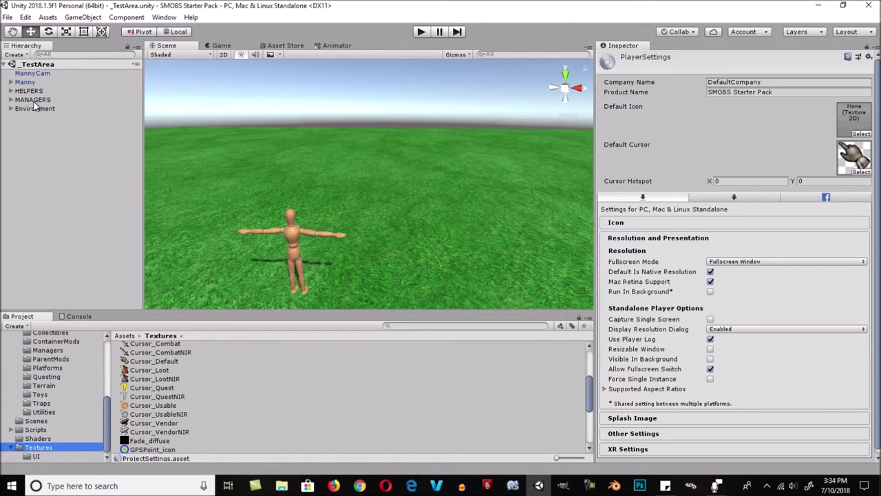
Step: Select the CursorManager prefab in the Prefabs/Managers folder and view its Hover Me option
scroll(63, 395, "up", 3)
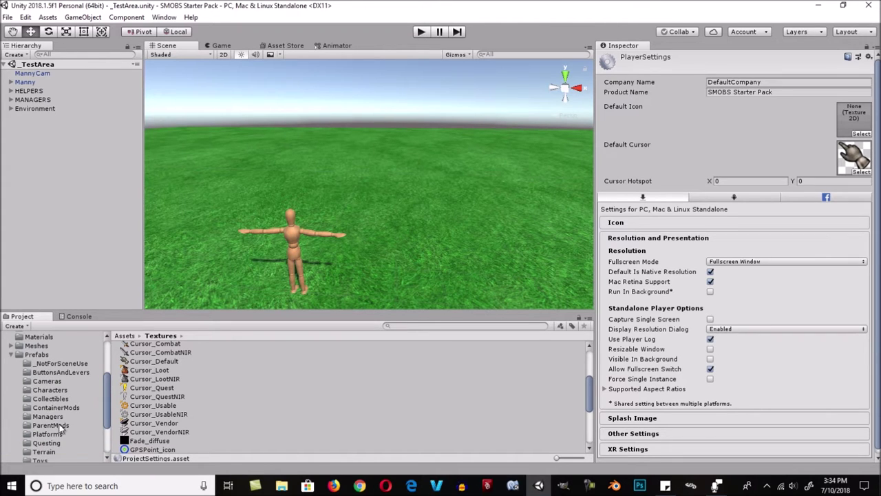
left_click(58, 416)
left_click(152, 345)
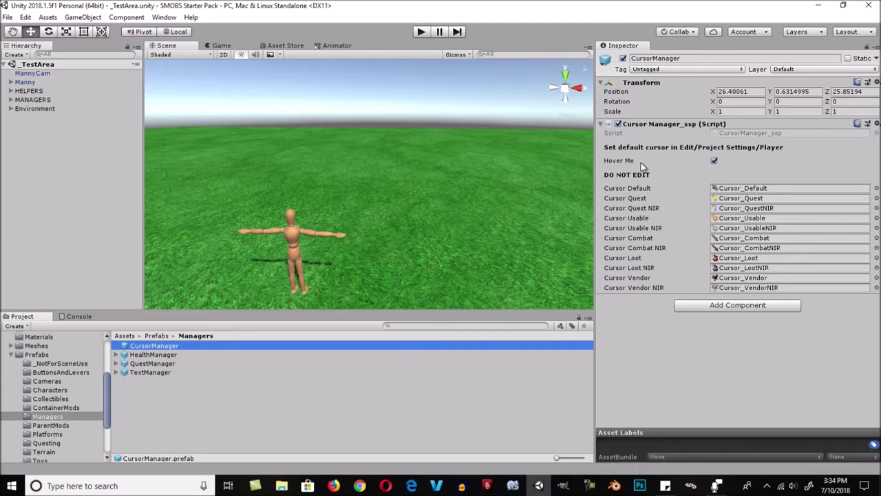
mouse_move(641, 163)
Step: Go through the Cursor Manager script's cursor entries one by one, from Cursor Quest to Cursor Vendor NIR
left_click(686, 199)
left_click(669, 208)
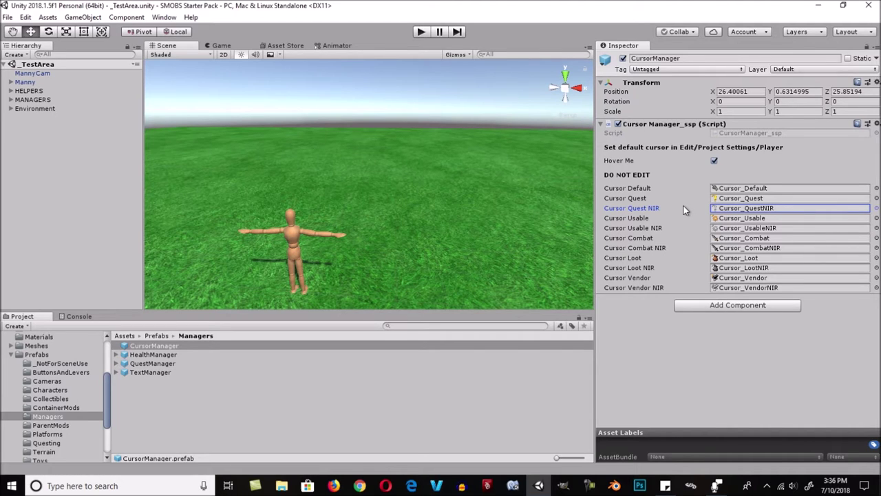
left_click(666, 217)
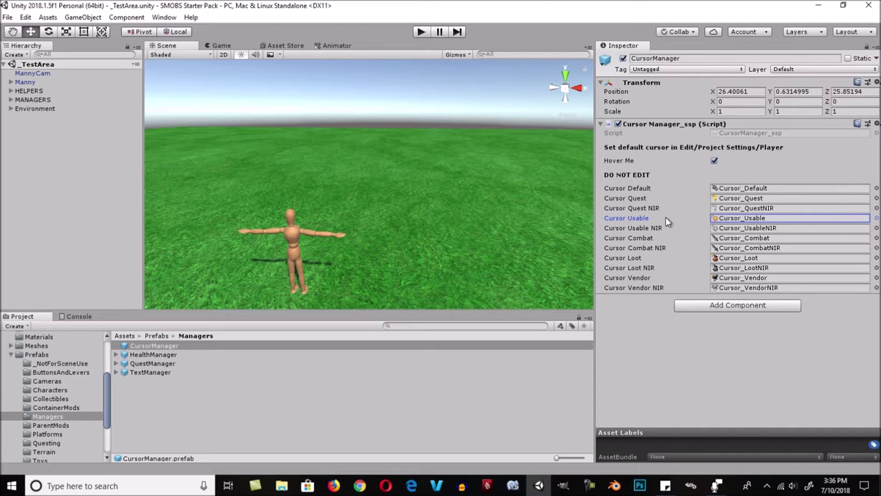
left_click(670, 229)
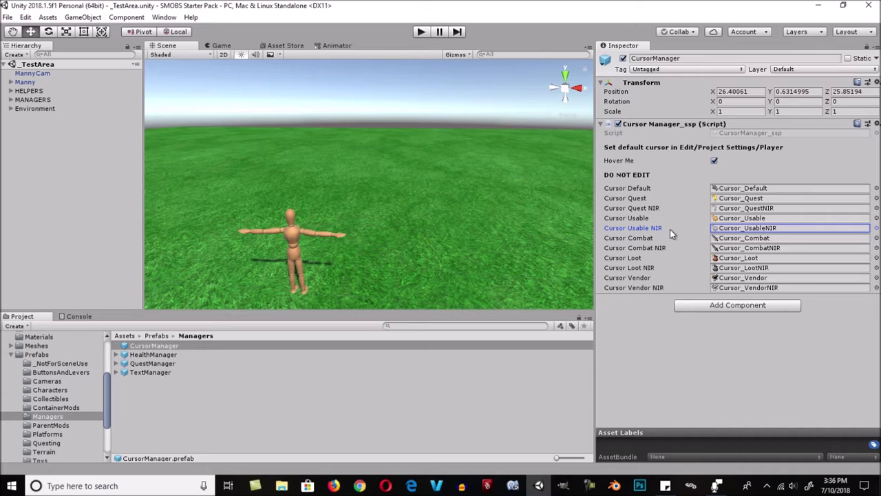
left_click(667, 236)
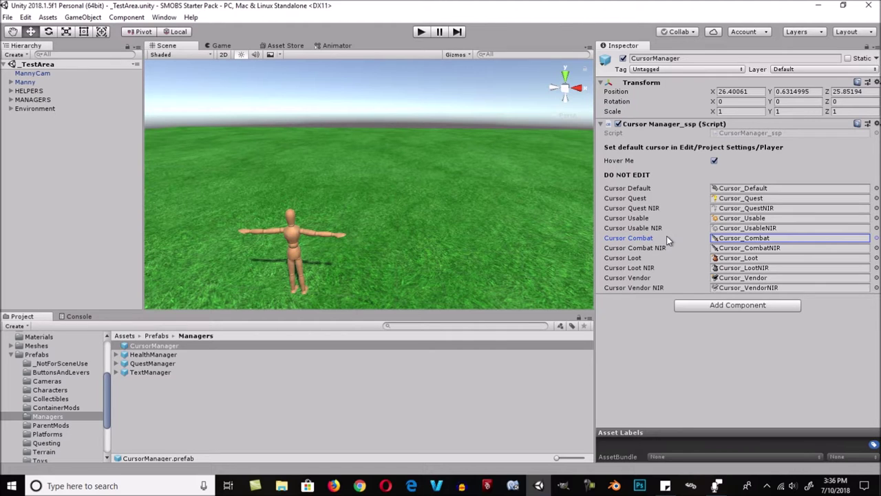
left_click(676, 249)
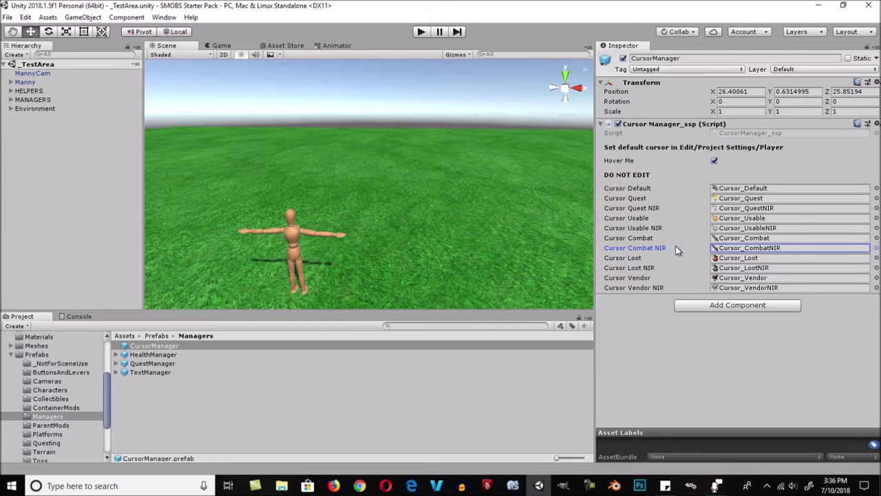
left_click(676, 257)
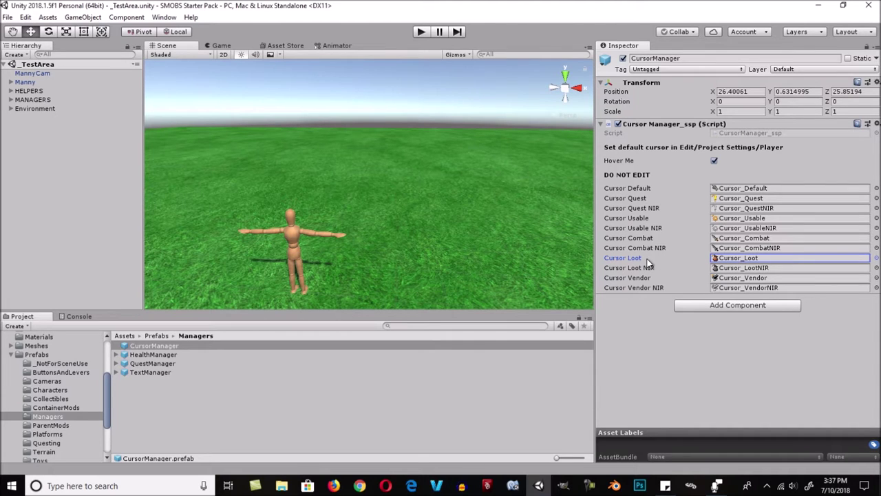
left_click(659, 267)
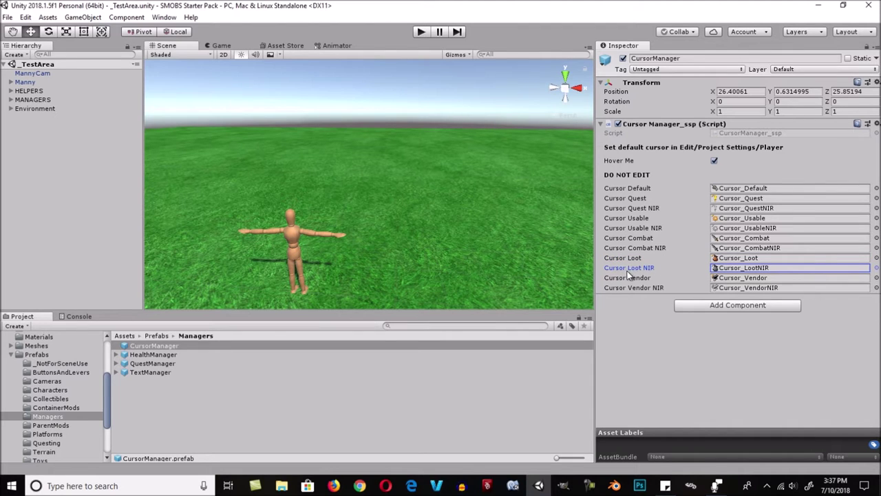
left_click(680, 280)
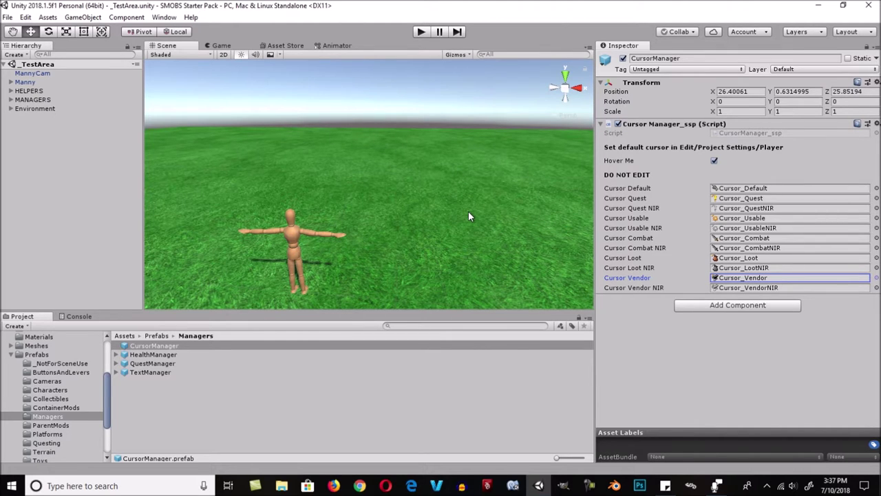
left_click(671, 289)
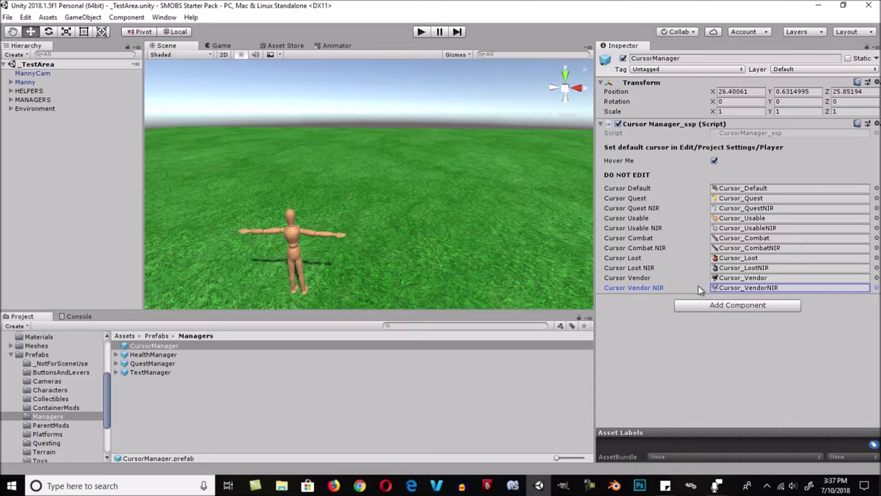
Step: Locate the source textures assigned to the cursor fields in the project, working from Cursor Default down to Cursor Vendor
left_click(671, 186)
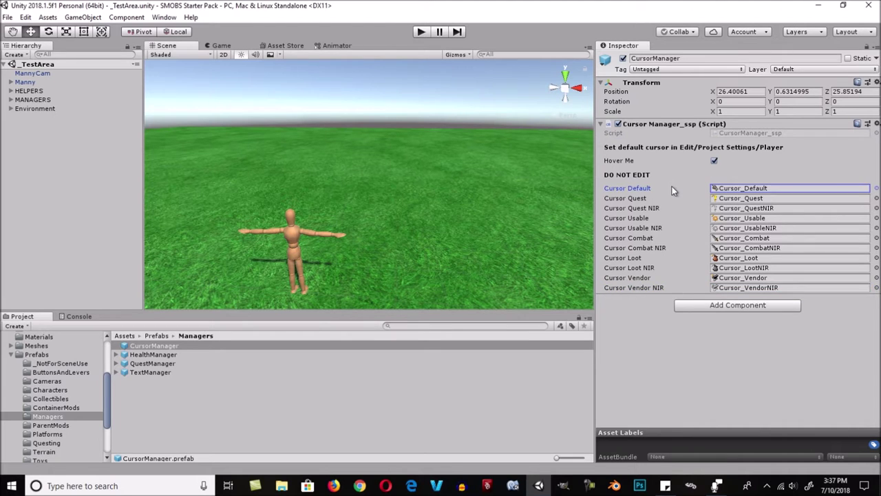
left_click(743, 197)
left_click(746, 208)
left_click(747, 217)
left_click(748, 228)
left_click(750, 238)
left_click(751, 248)
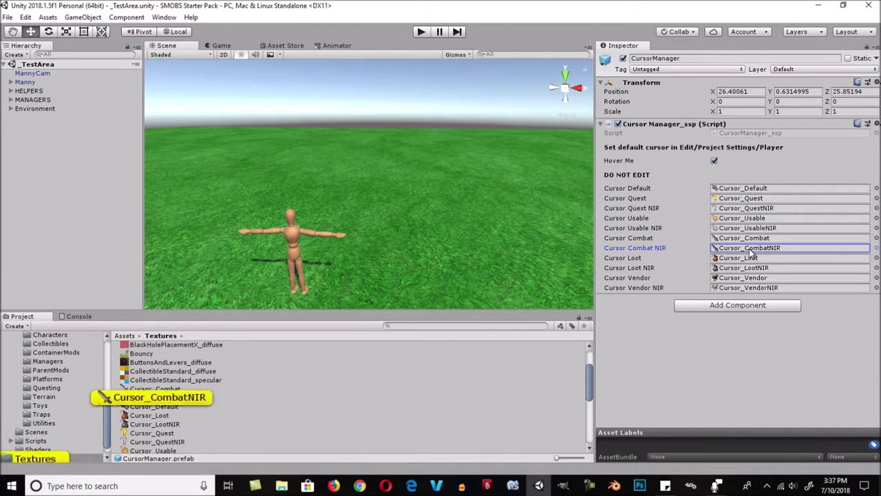
left_click(752, 258)
left_click(753, 267)
left_click(753, 276)
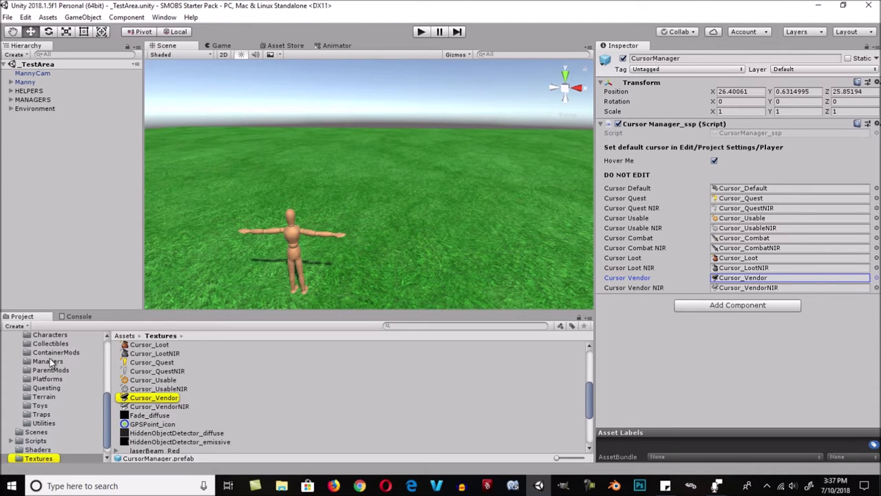
Step: Assign the Cursor_Quest texture from the Textures folder to the Cursor Quest field of the CursorManager prefab
scroll(53, 435, "down", 1)
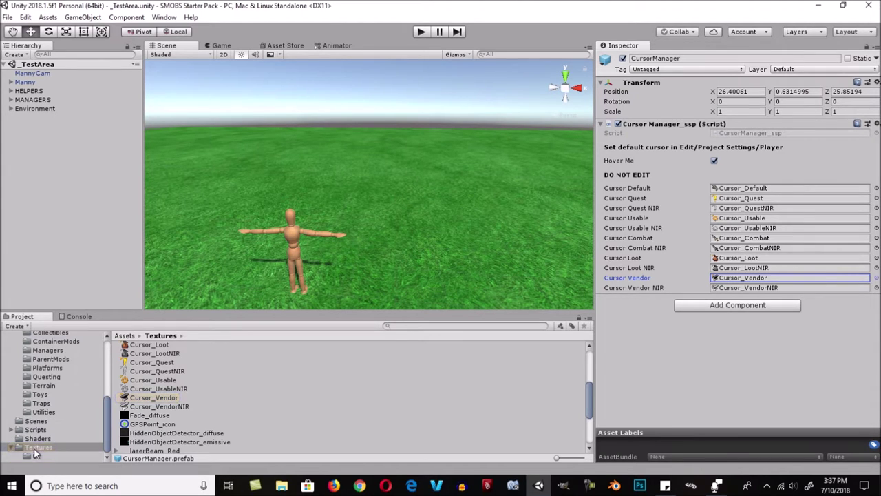
scroll(157, 405, "up", 3)
scroll(159, 400, "down", 2)
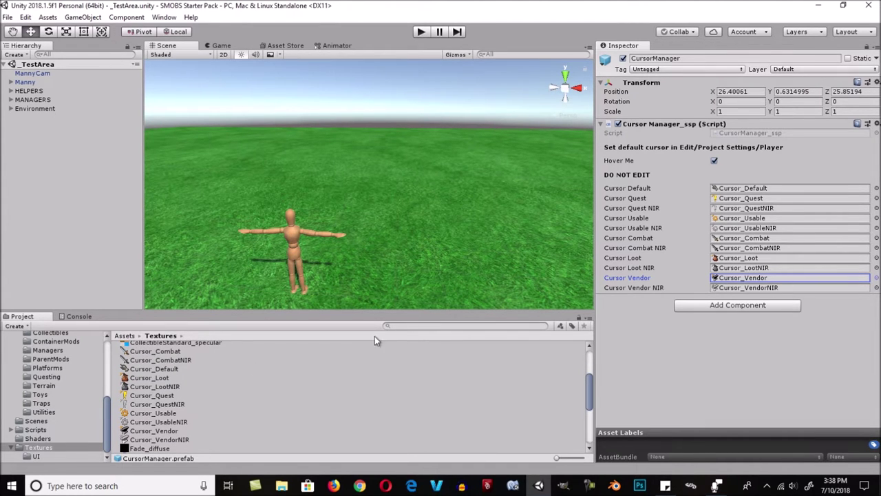
left_click(741, 199)
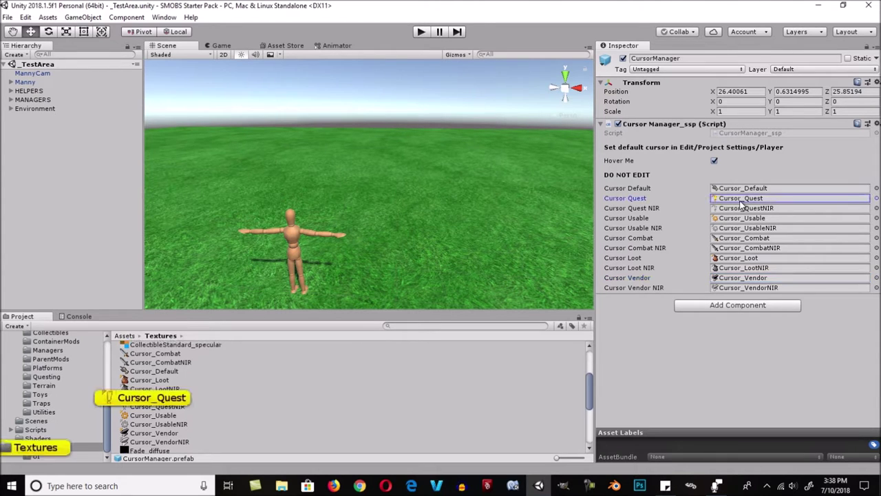
left_click(159, 398)
left_click_drag(165, 397, 725, 201)
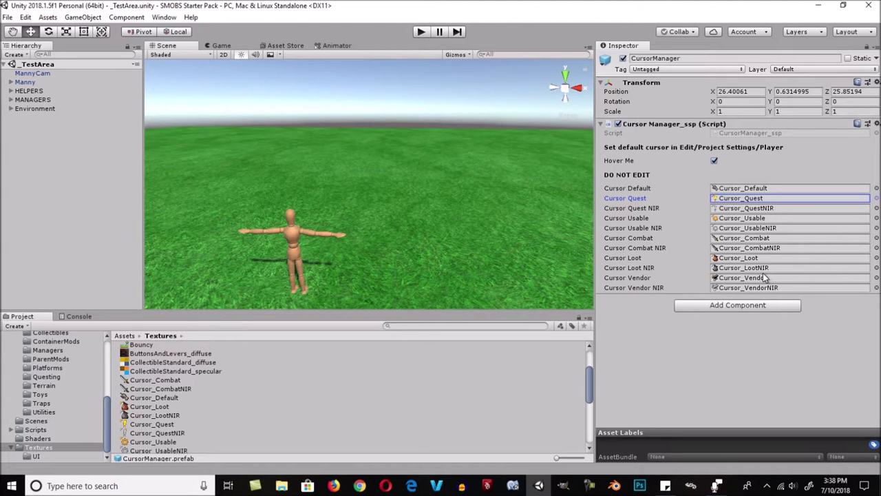